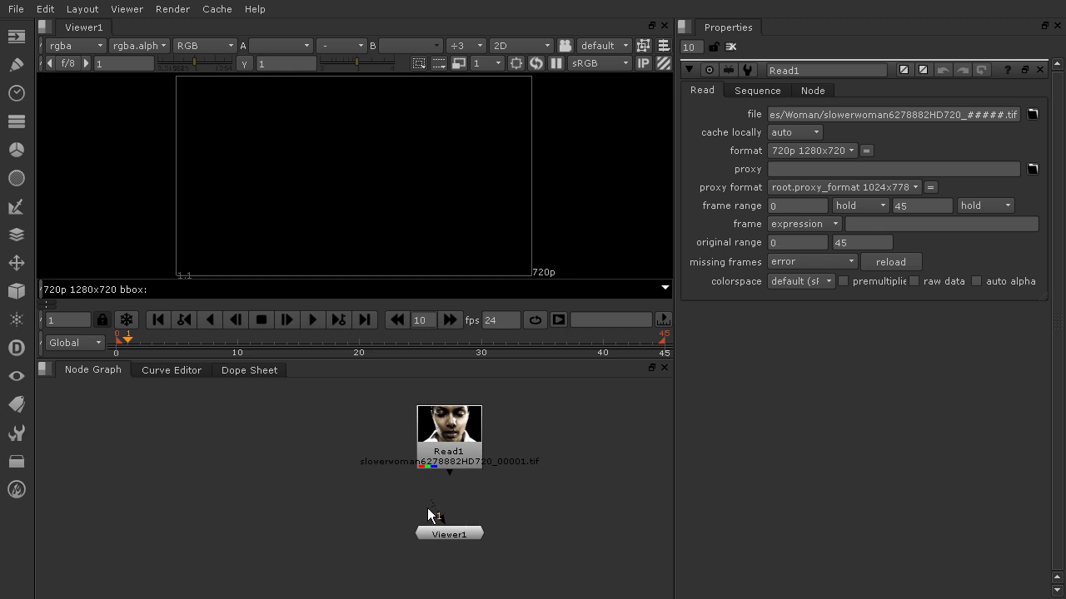
Connect Viewer1 to the Read1 footage node and play the sequence briefly to preview it
left_click_drag(434, 509, 441, 466)
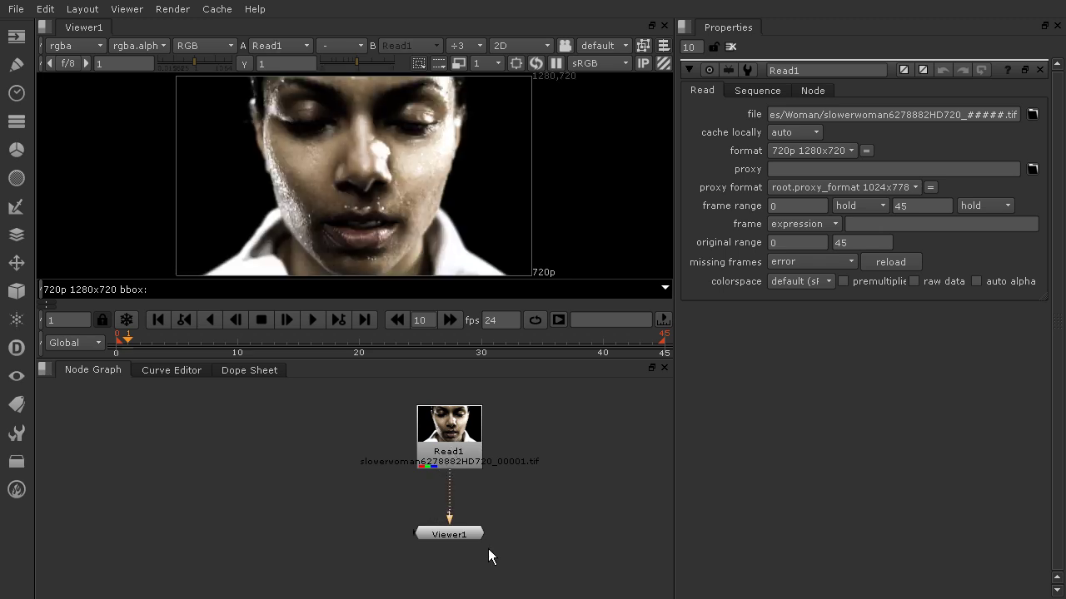
left_click(323, 320)
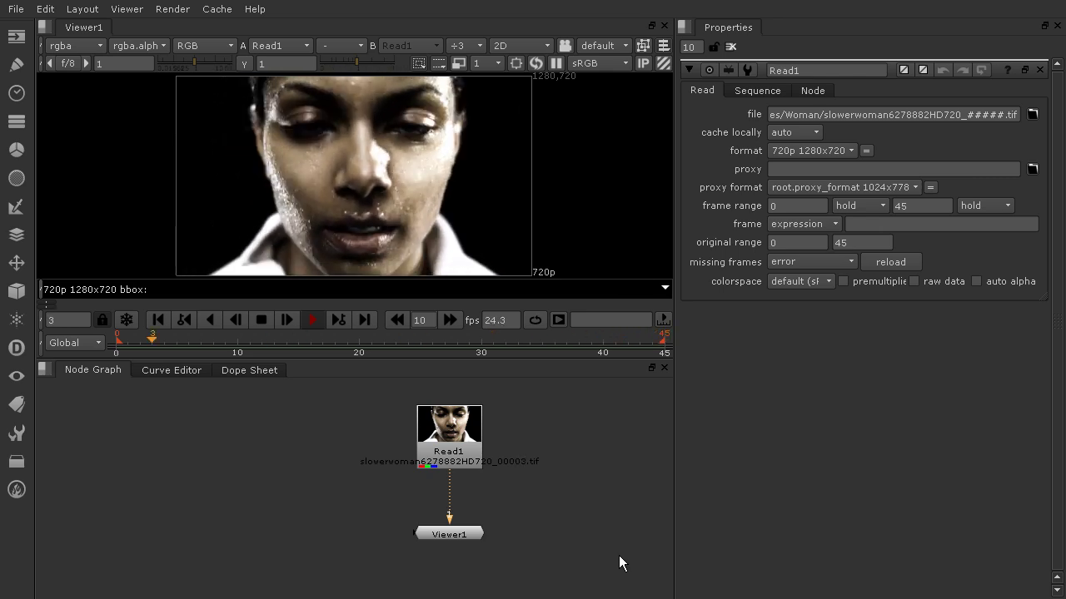
left_click(258, 323)
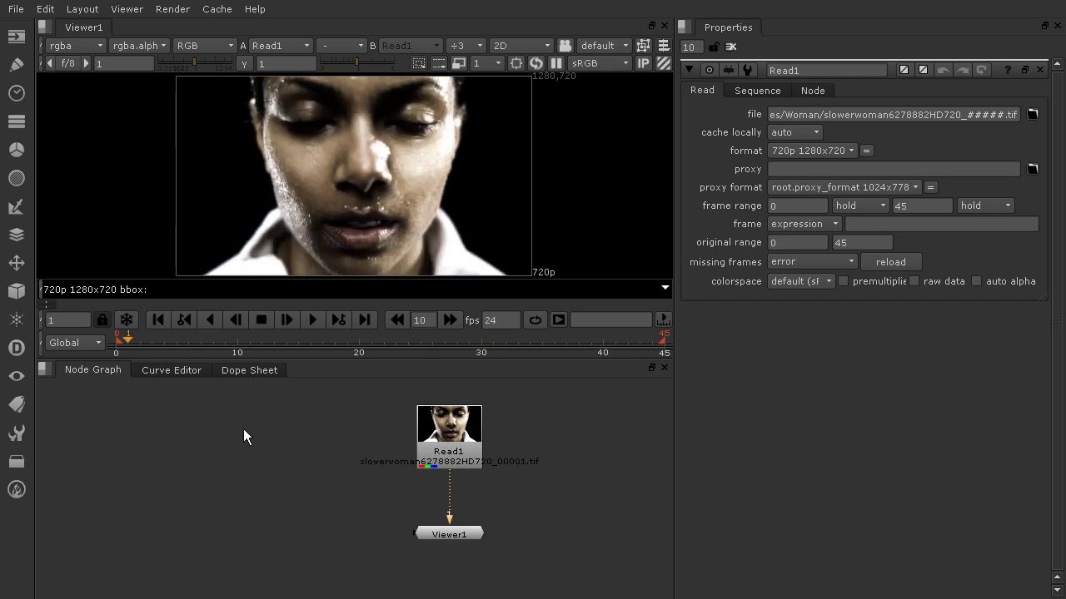
Add a RotoPaint node and insert it between Read1 and Viewer1
left_click(16, 65)
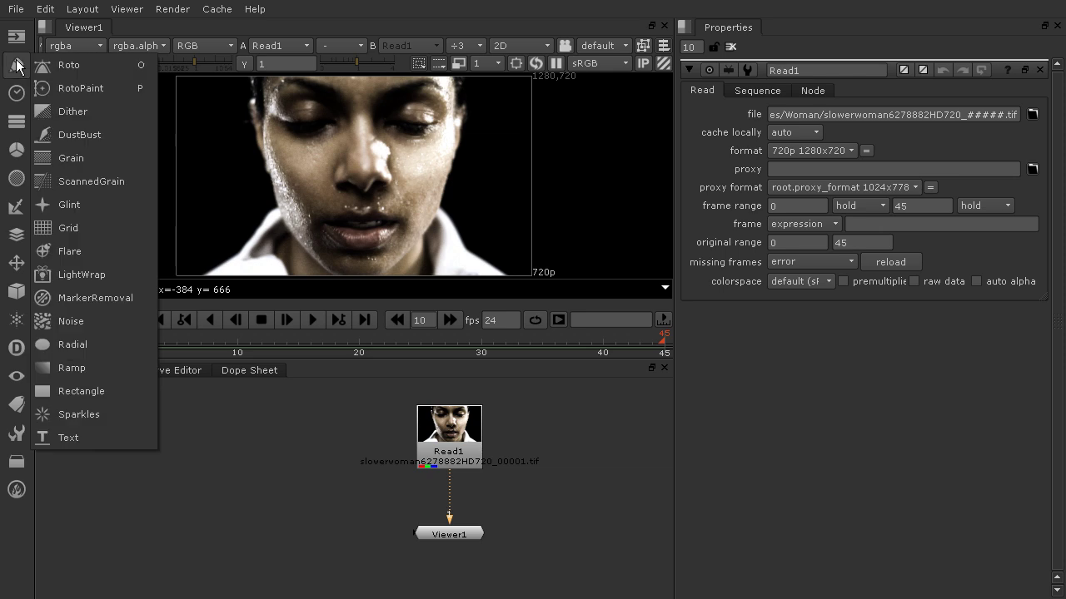
left_click(73, 87)
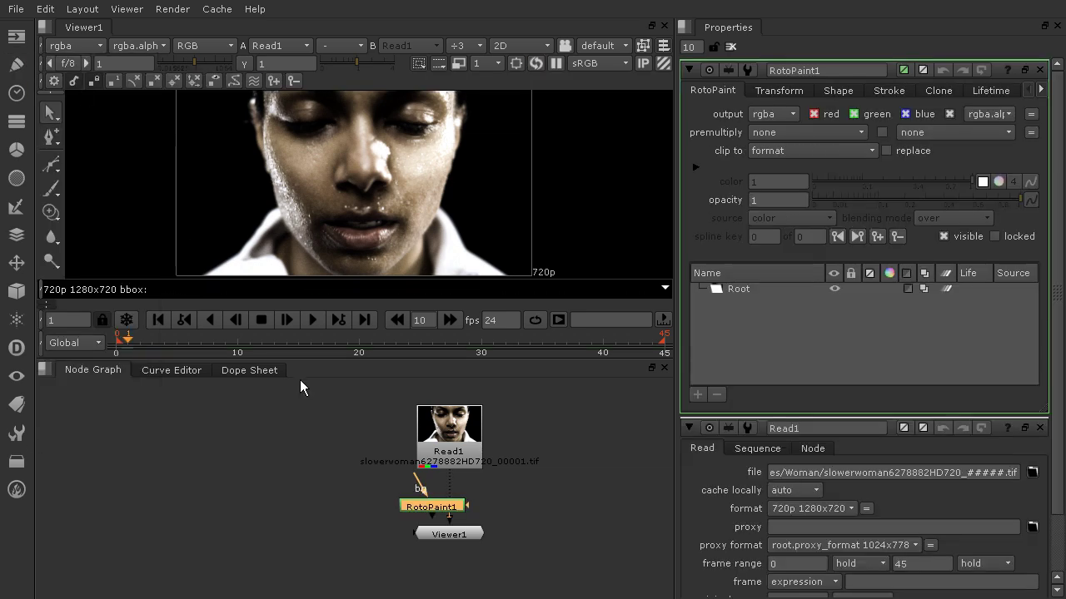
left_click_drag(449, 513, 462, 505)
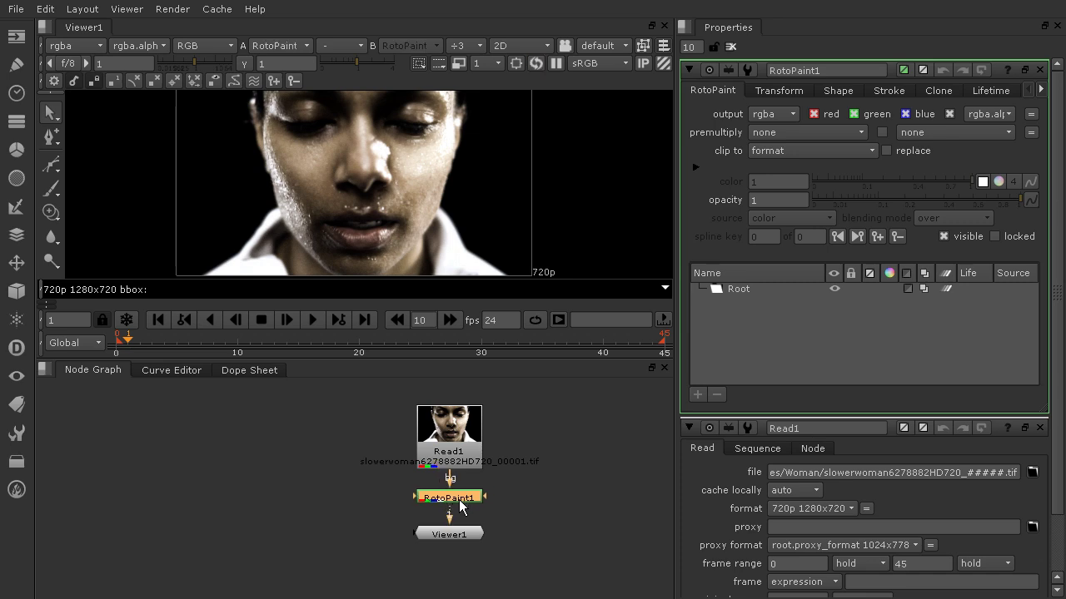
Enlarge the viewer area and close the Read1 node's properties
left_click_drag(428, 357, 427, 407)
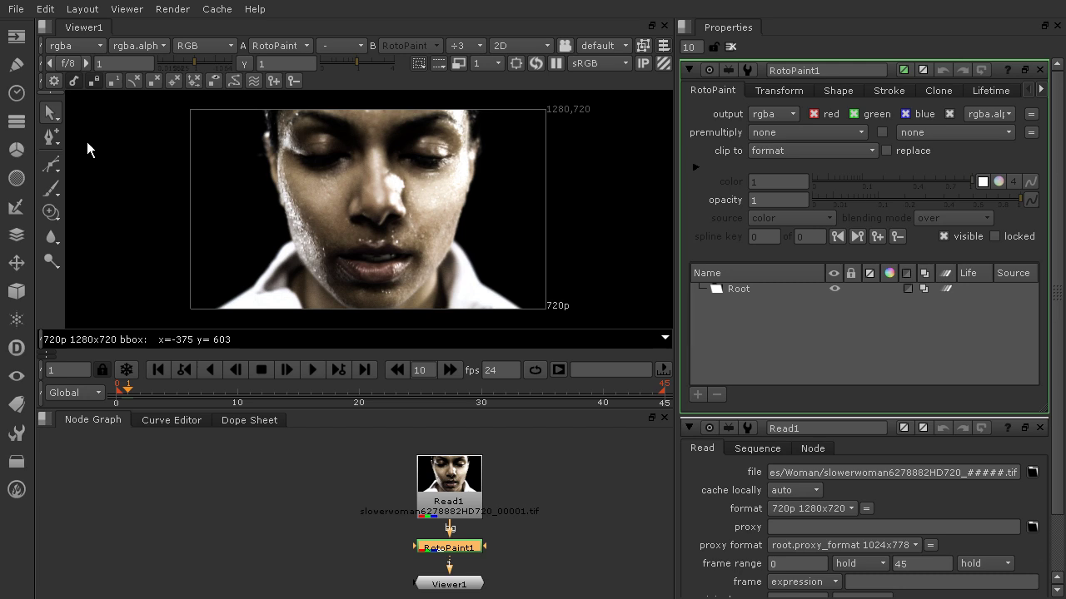
left_click(53, 93)
left_click(39, 94)
left_click(1039, 428)
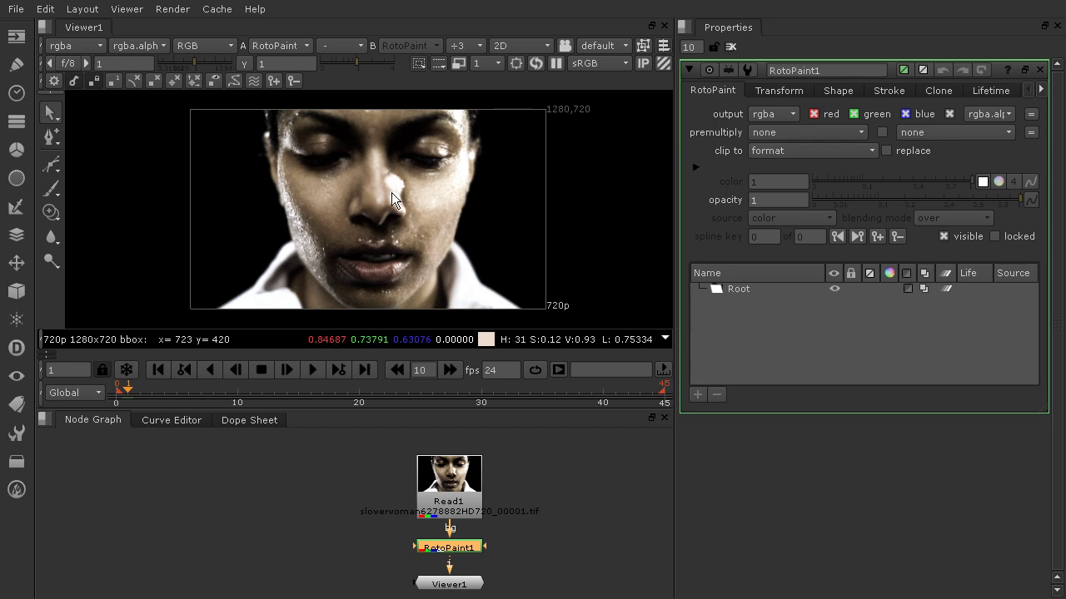
Examine the available RotoPaint selection tools and point-editing tools
left_click(50, 113)
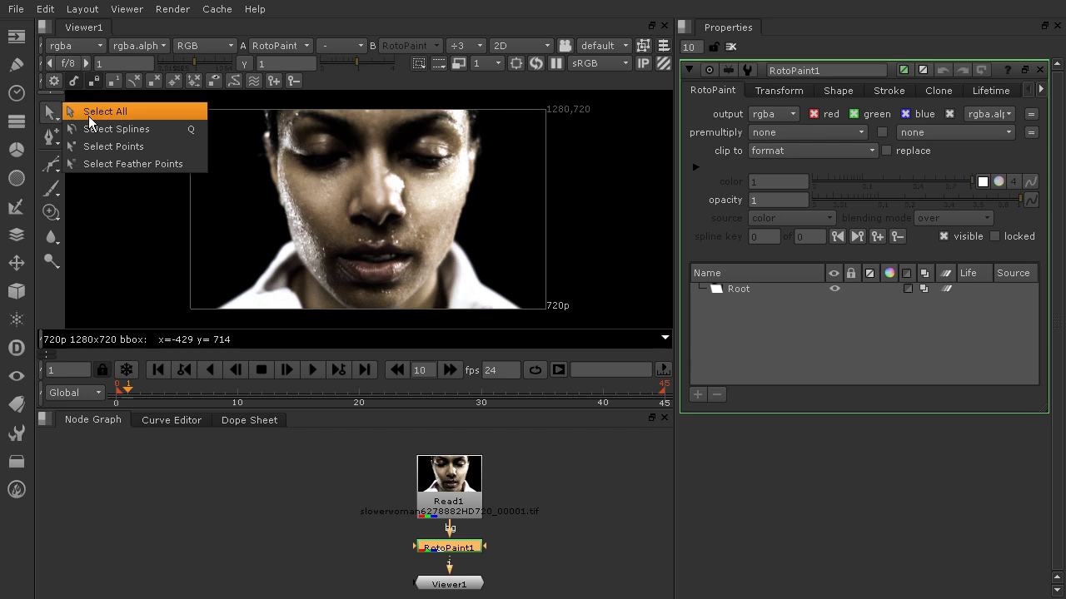
left_click(43, 113)
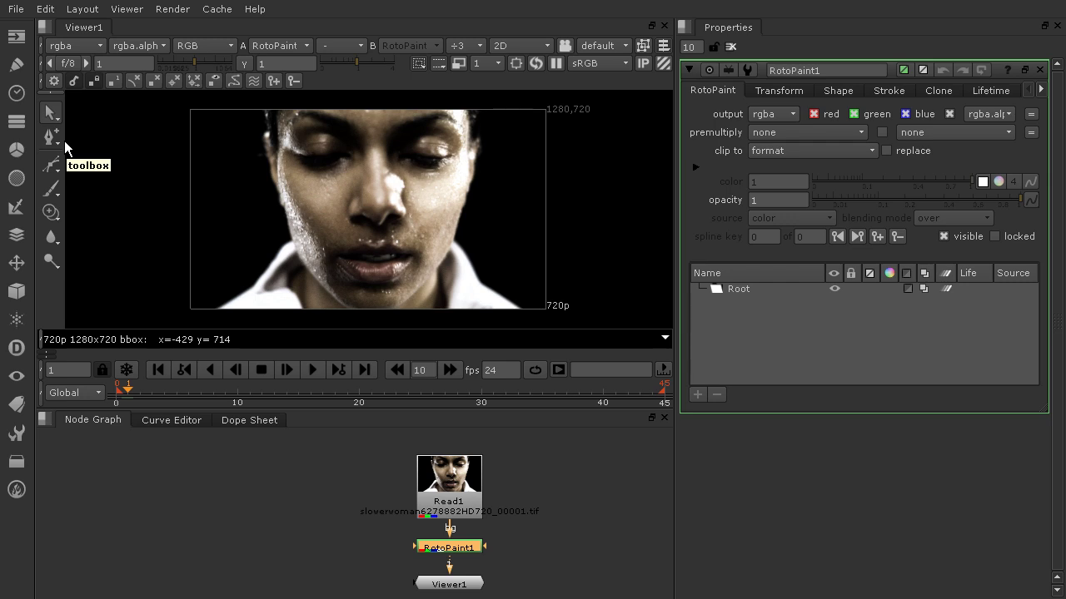
left_click(50, 111)
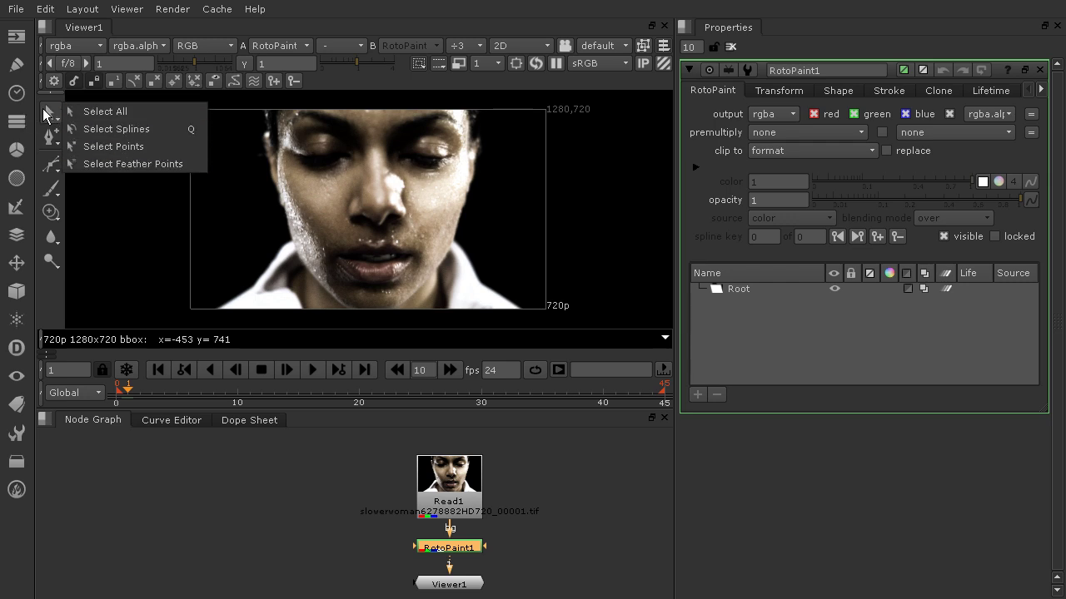
left_click(47, 114)
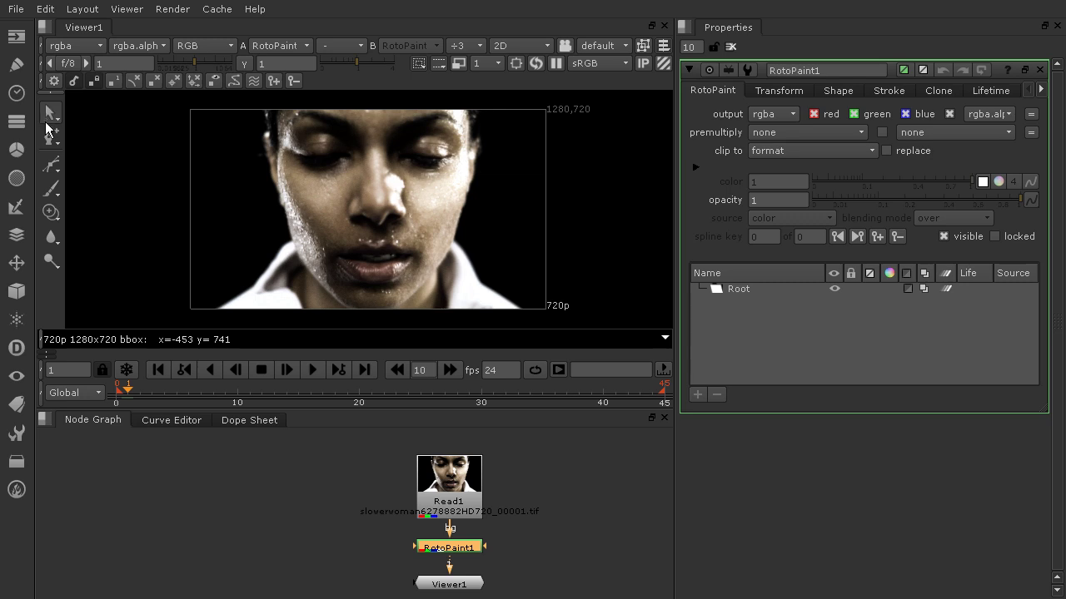
left_click(48, 136)
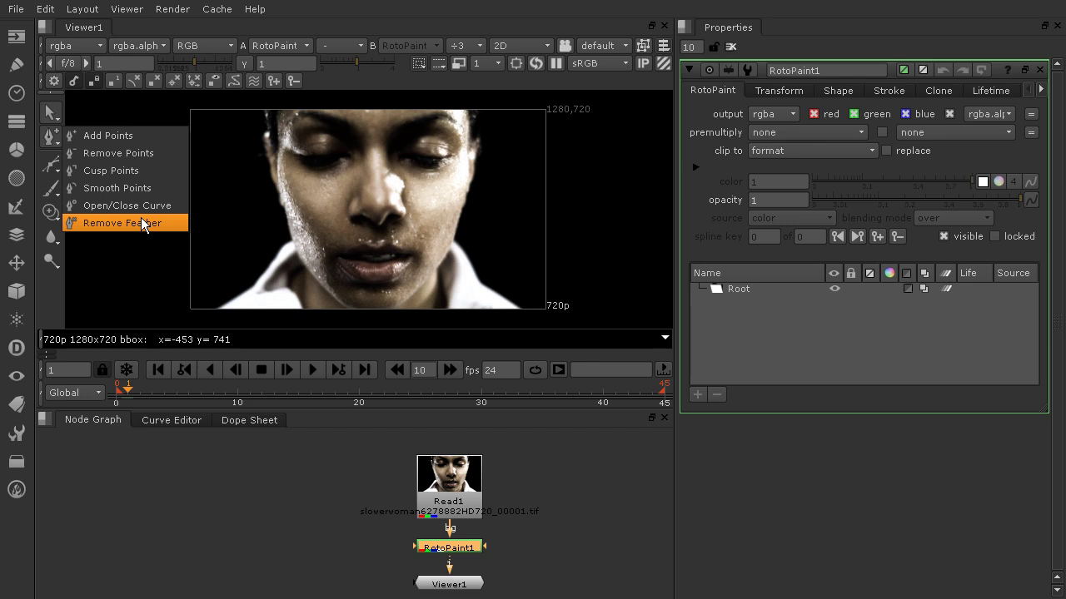
left_click(119, 117)
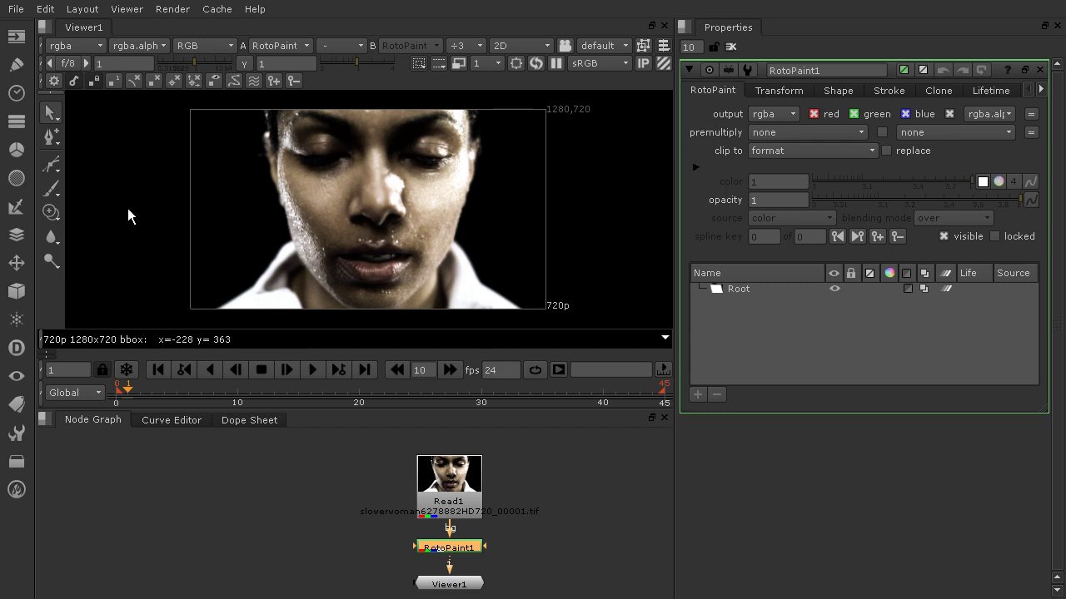
Examine the RotoPaint shape, brush, clone, blur and dodge tool variants
left_click(52, 165)
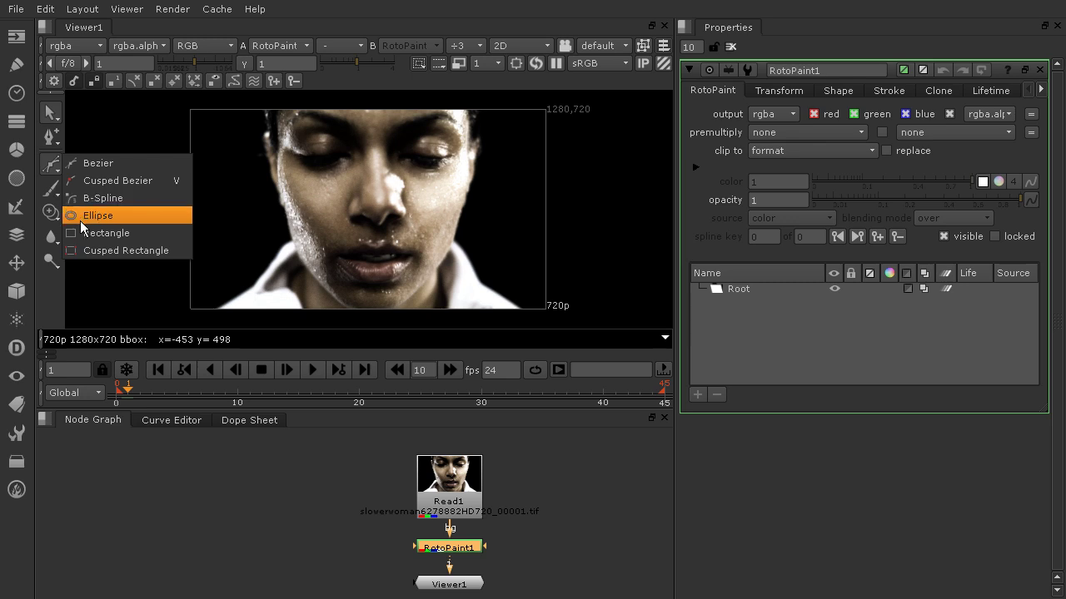
left_click(144, 269)
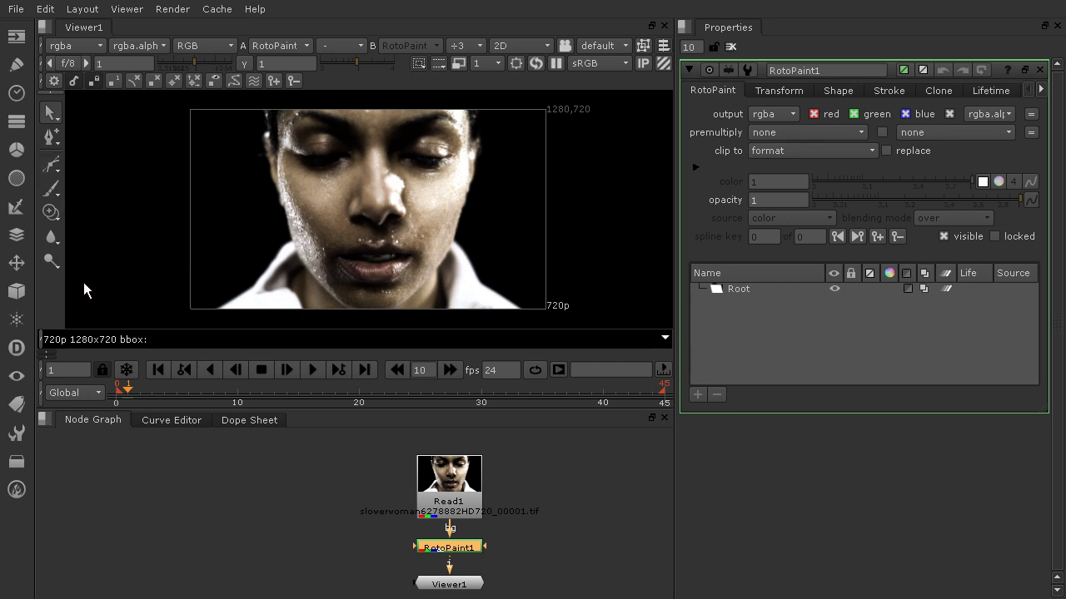
right_click(48, 193)
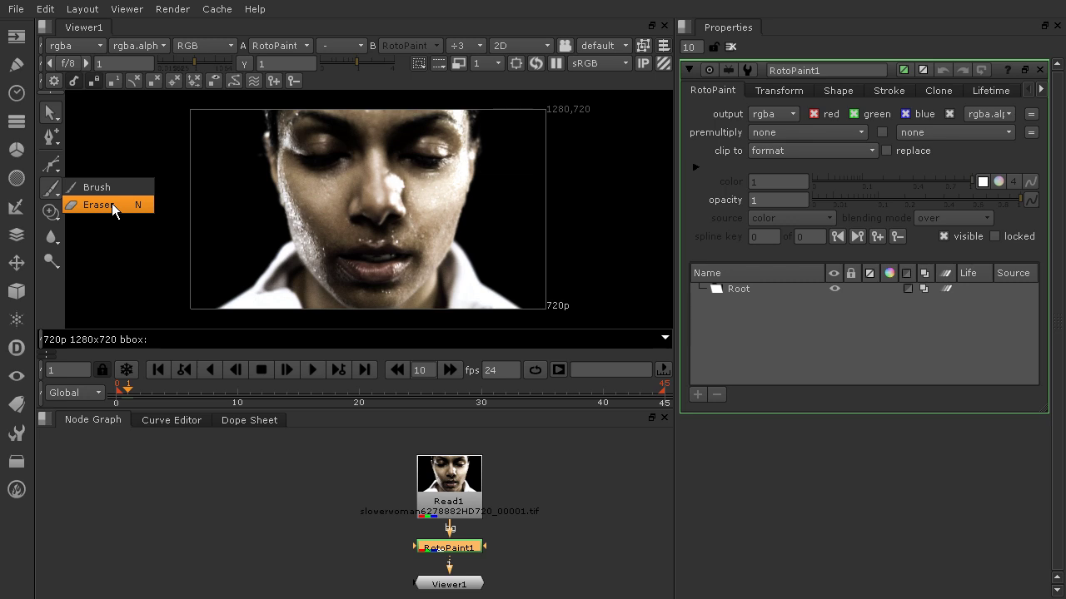
left_click(49, 265)
right_click(50, 213)
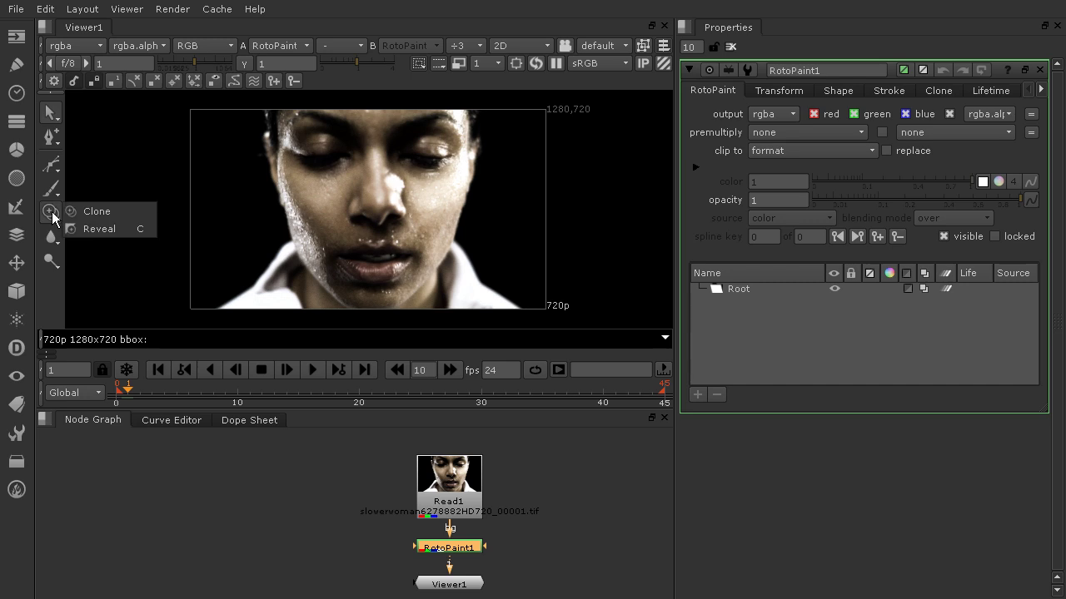
left_click(110, 251)
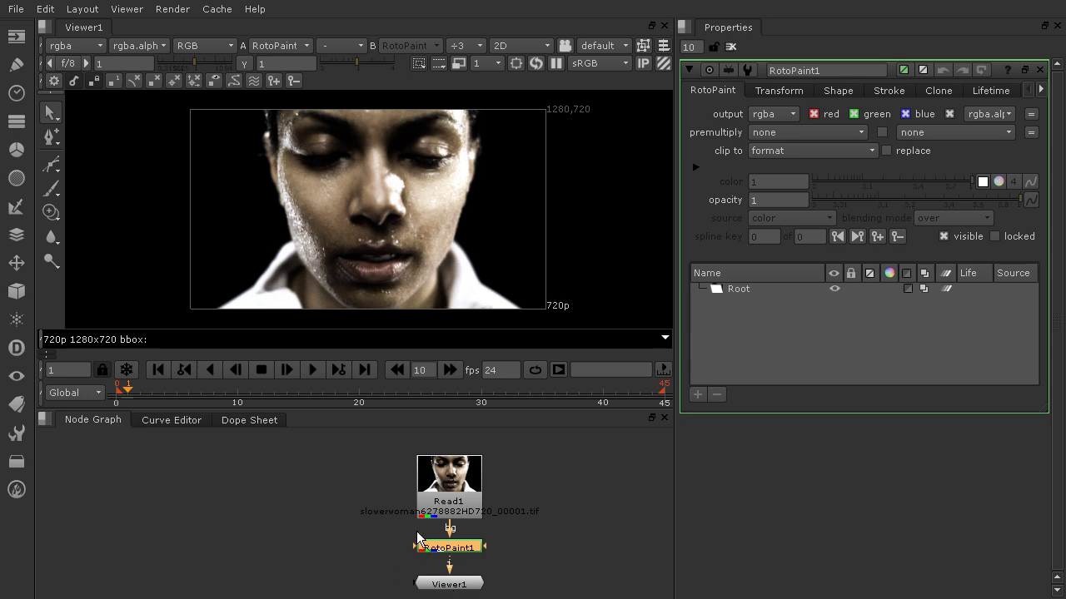
left_click_drag(415, 549, 343, 503)
left_click(45, 238)
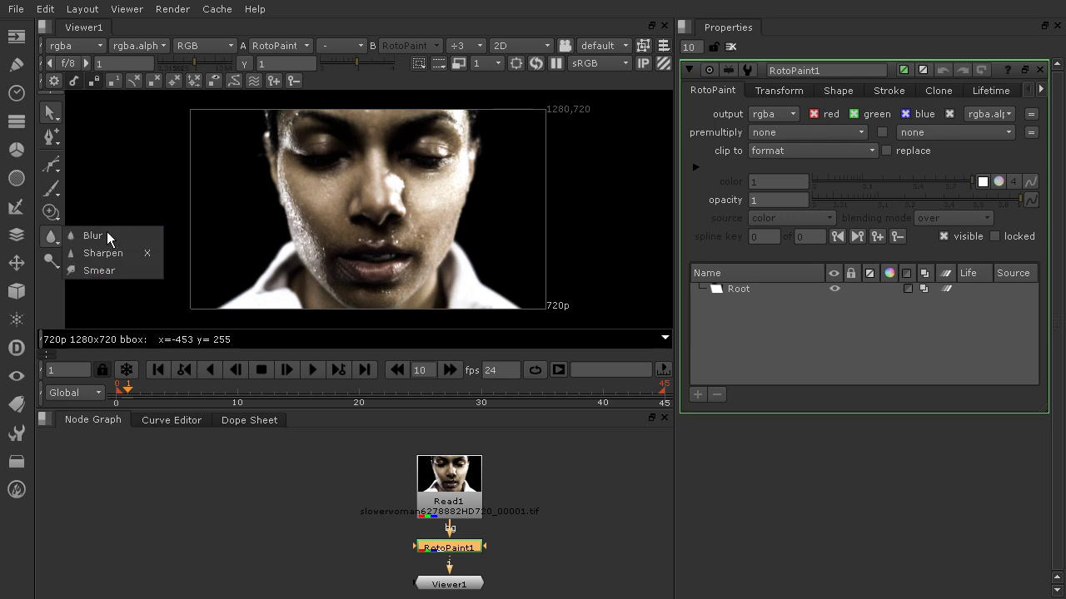
left_click(107, 241)
left_click(55, 263)
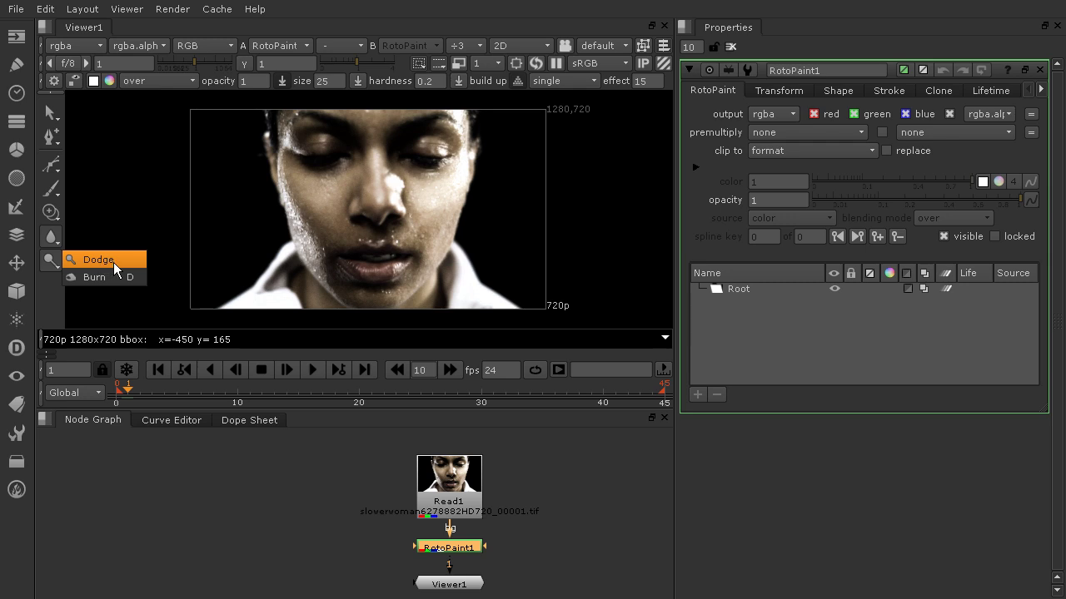
left_click(133, 162)
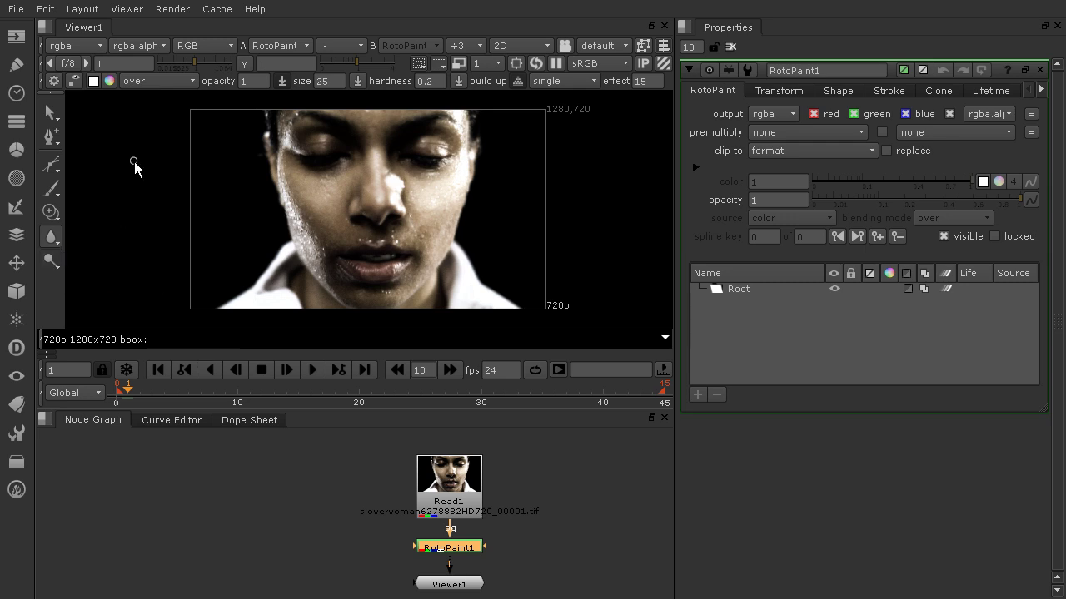
Paint two Blur strokes with a brush size of 205 over the eyes and cheeks of the woman's face
double_click(337, 81)
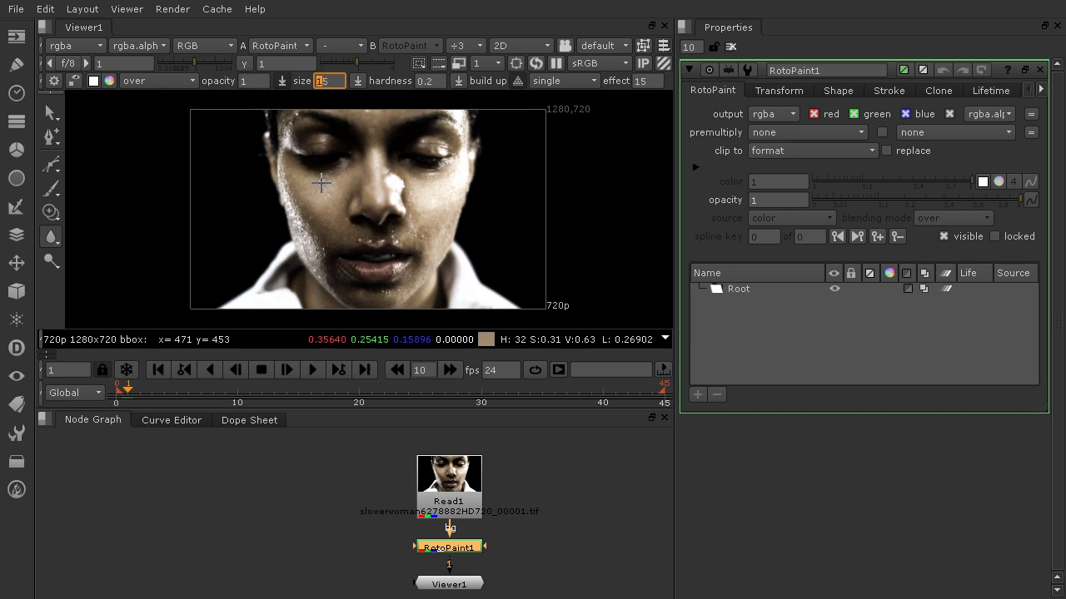
left_click_drag(323, 172, 238, 173, "shift")
left_click(51, 237)
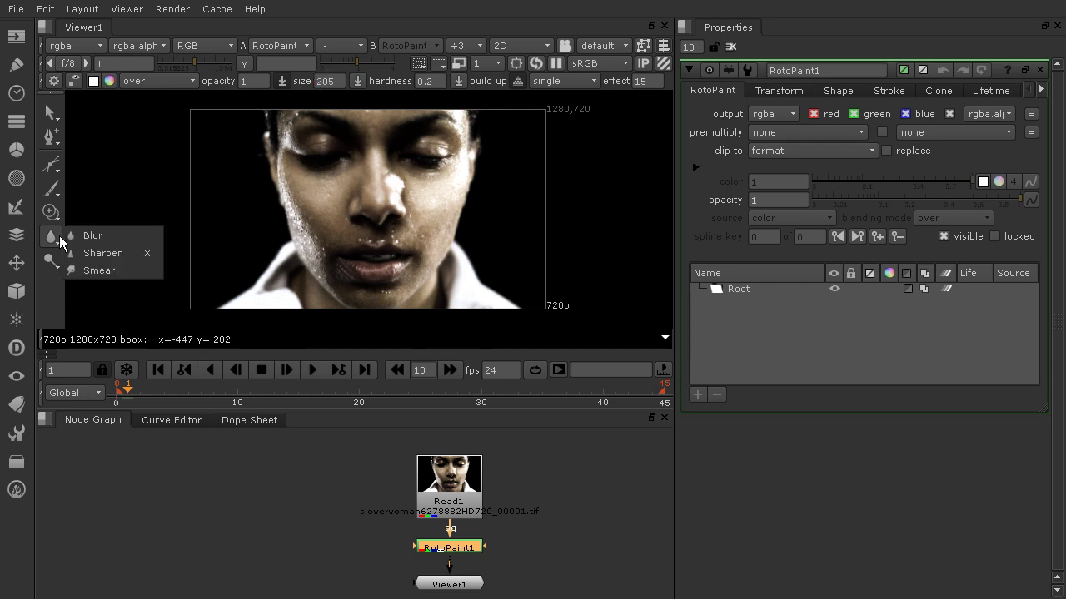
left_click(92, 234)
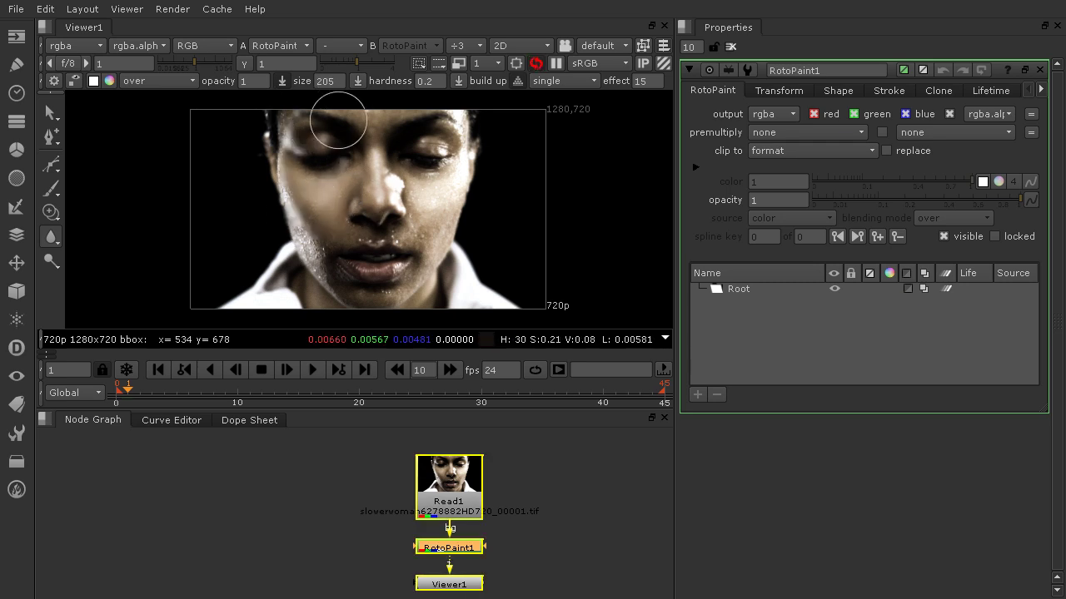
left_click_drag(353, 155, 163, 257)
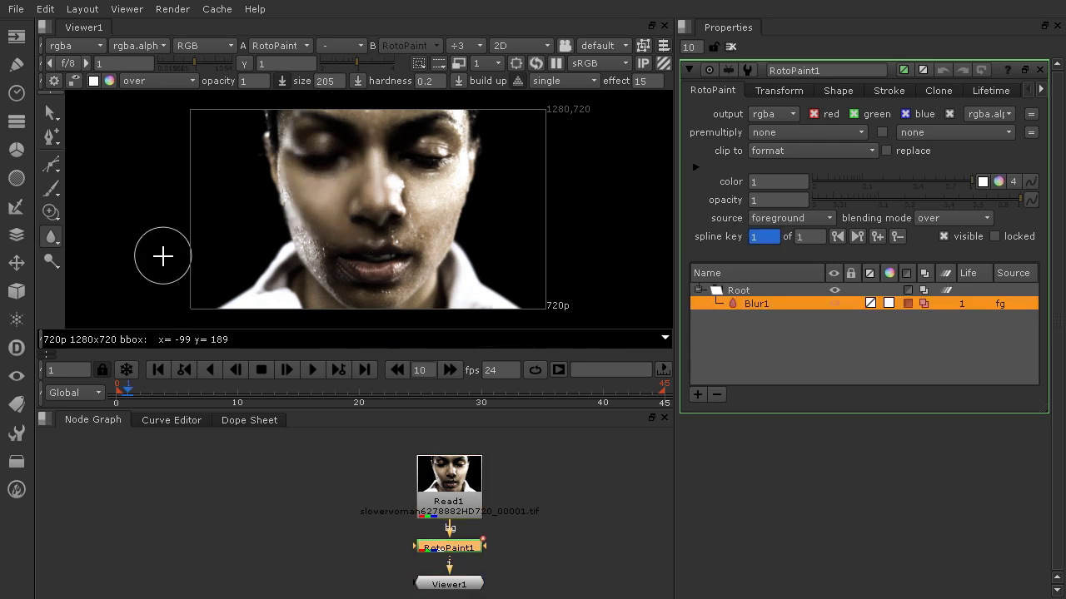
left_click_drag(408, 131, 585, 124)
Set the Blur effect to 50 and paint two more strokes over the image-right eye, cheek and nose area
left_click(646, 81)
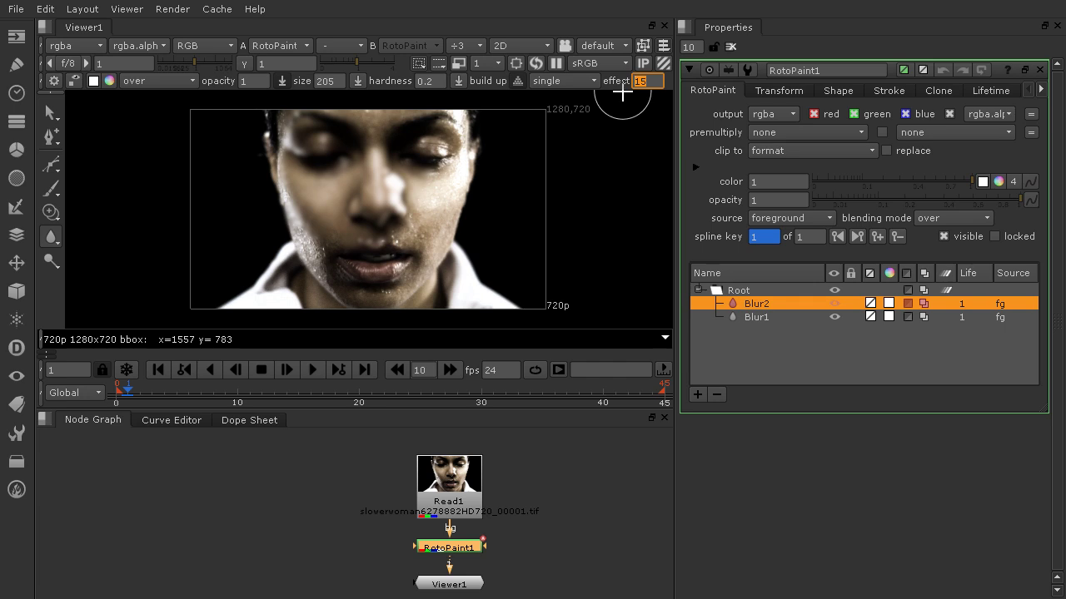
type("50")
mouse_move(502, 164)
left_mouse_down()
mouse_move(400, 150)
mouse_move(393, 243)
left_mouse_up()
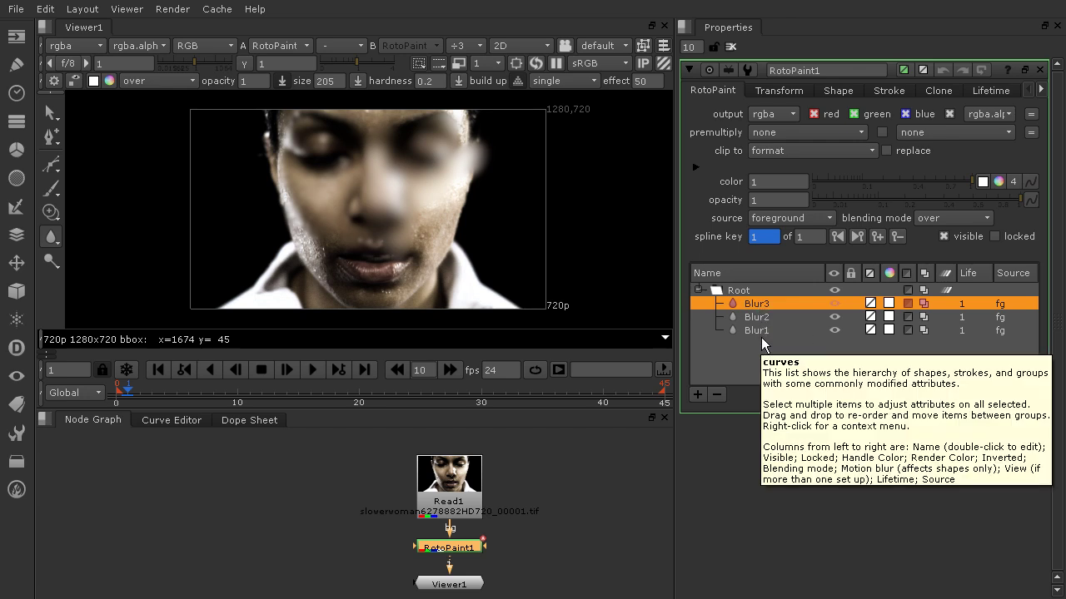
left_click_drag(424, 124, 493, 150)
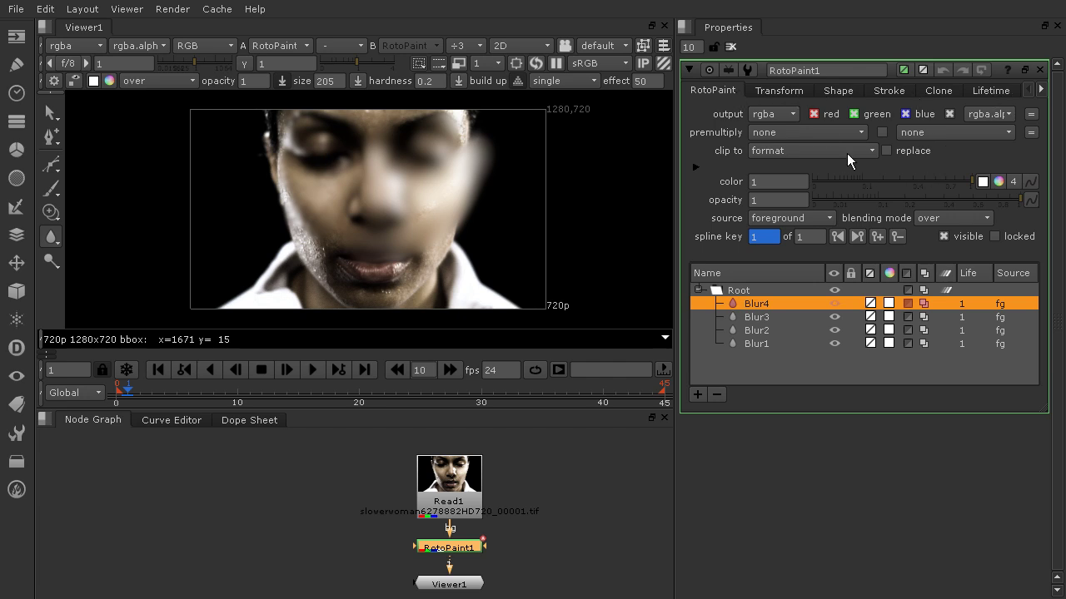
Review the Blur4 stroke's transform and lifetime settings and compare the painted frame 1 with frame 2
left_click(771, 91)
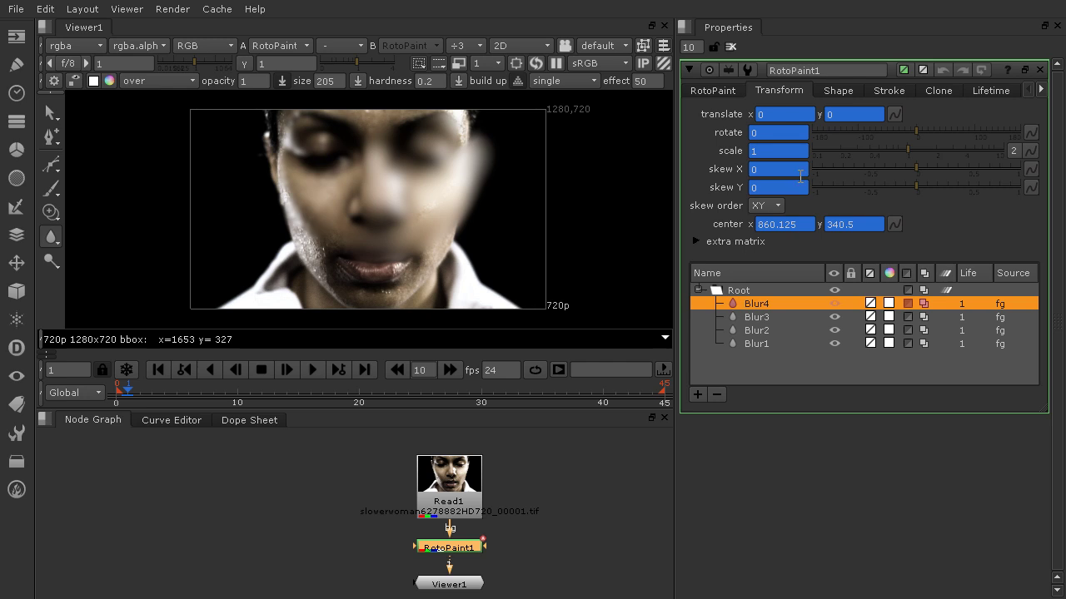
left_click(983, 90)
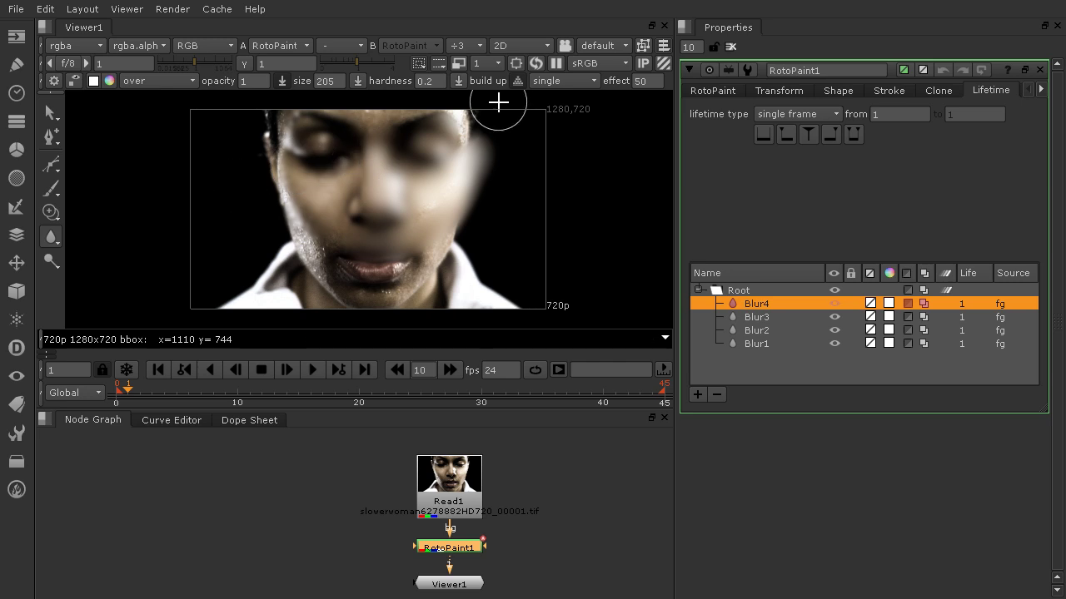
mouse_move(367, 329)
left_click(140, 392)
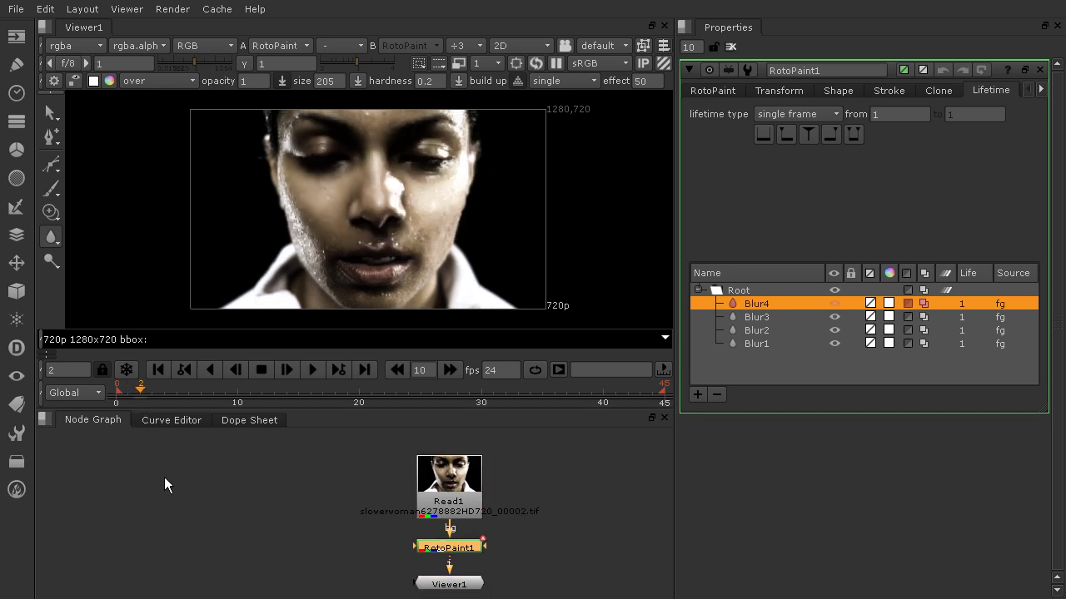
left_click(128, 393)
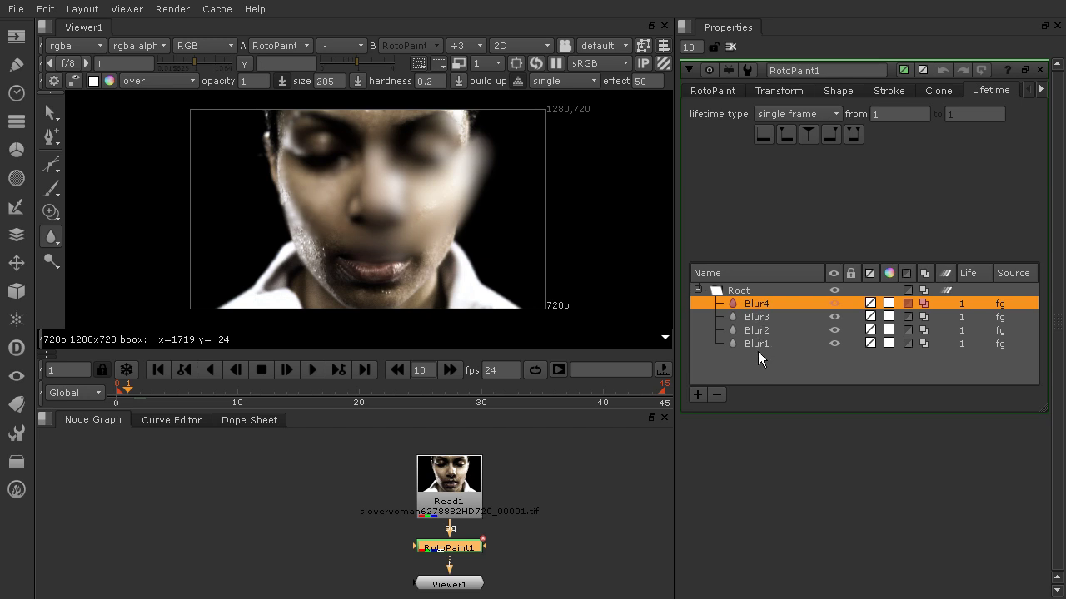
Select all four strokes from Blur4 to Blur1 and set their lifetime type to all frames
left_click(758, 346, "shift")
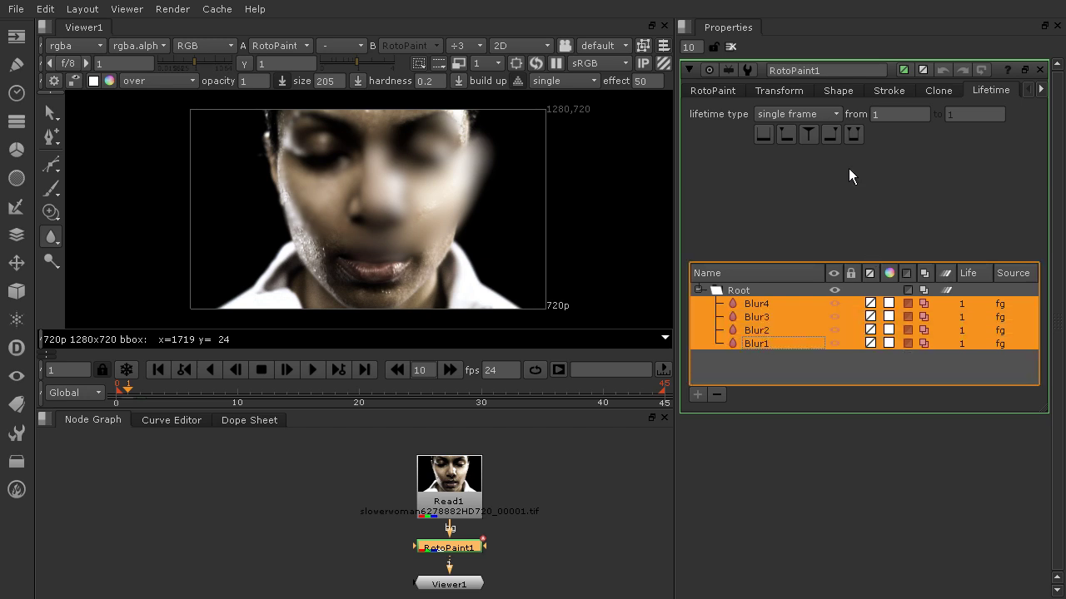
left_click(774, 114)
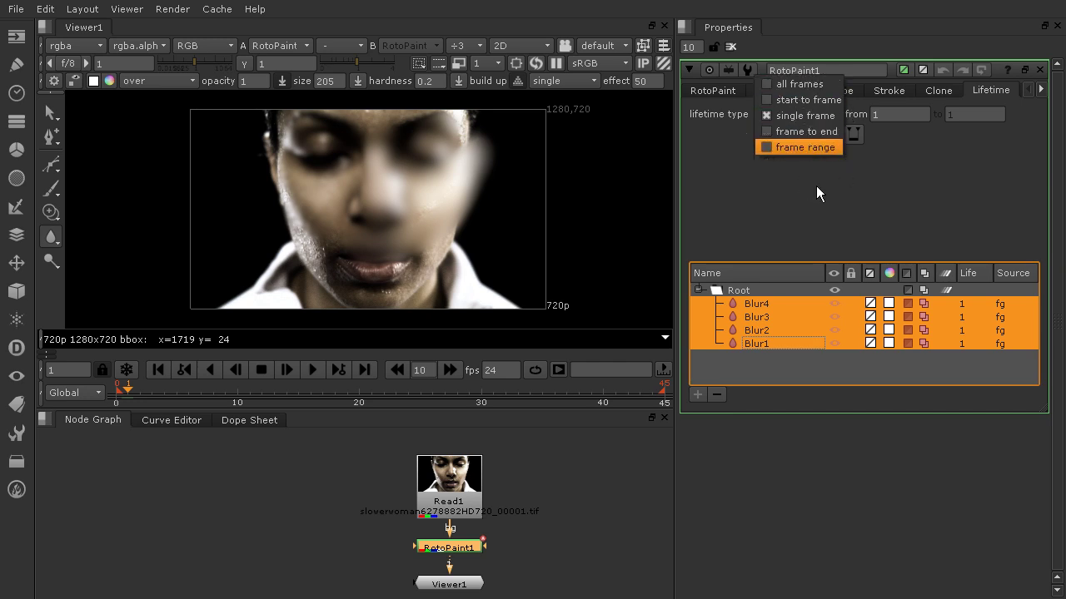
left_click(768, 83)
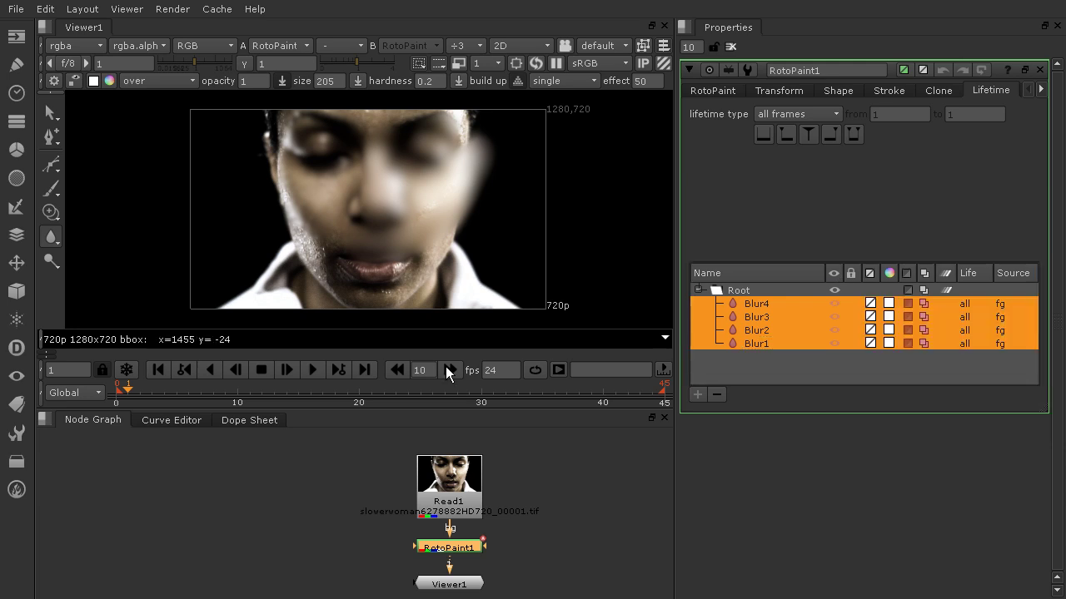
Scrub through the footage to frame 39, back to frame 10 and again to 39 to check the blur strokes
left_click_drag(397, 384, 591, 392)
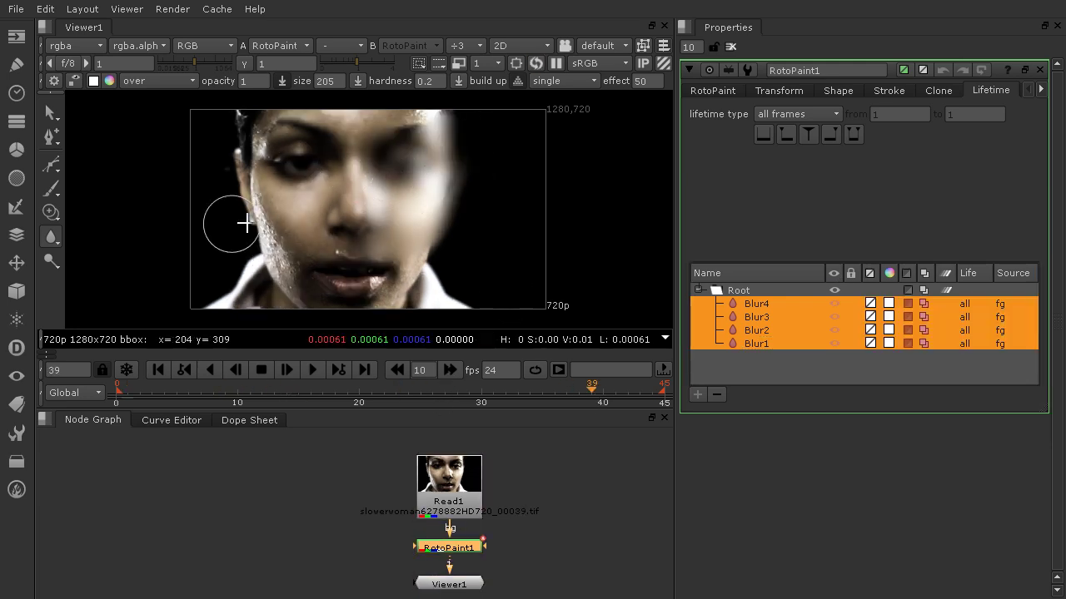
left_click_drag(431, 403, 241, 408)
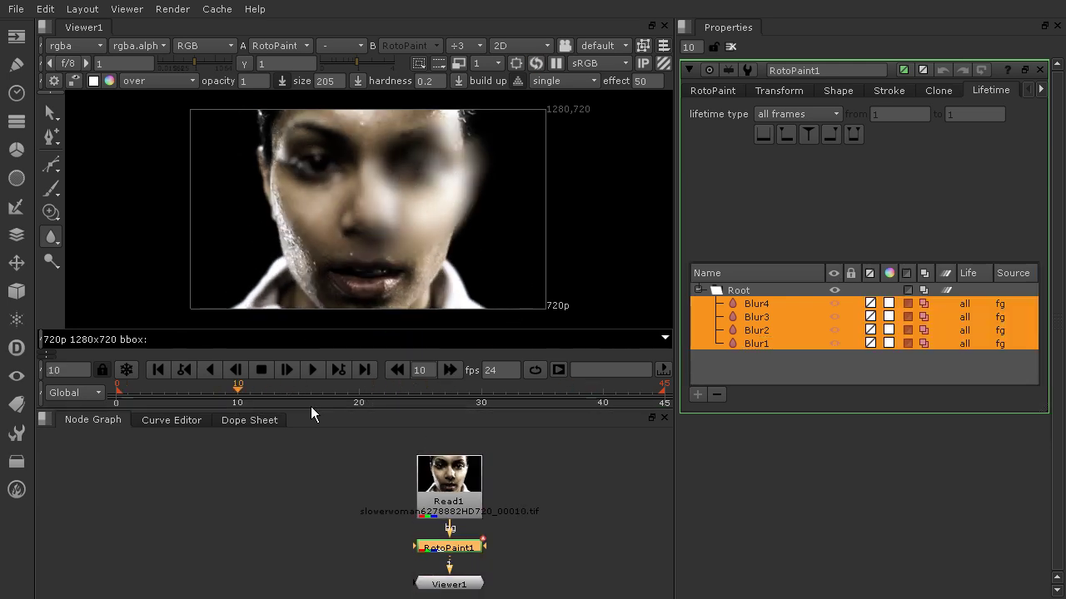
left_click_drag(364, 404, 591, 396)
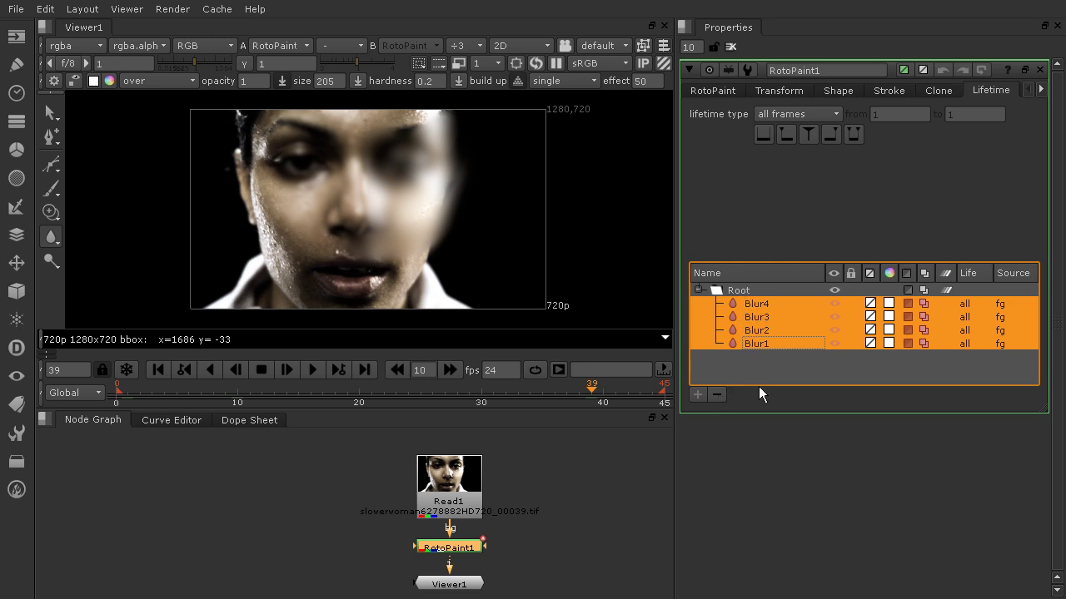
Delete all four blur strokes from the RotoPaint node and show its main output settings
left_click(717, 395)
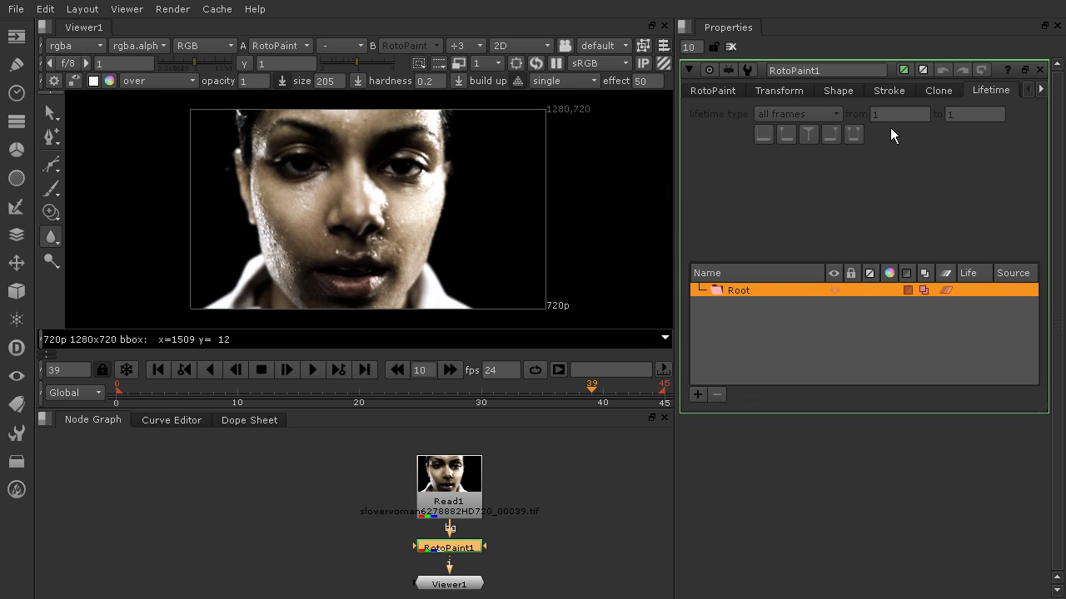
left_click(716, 90)
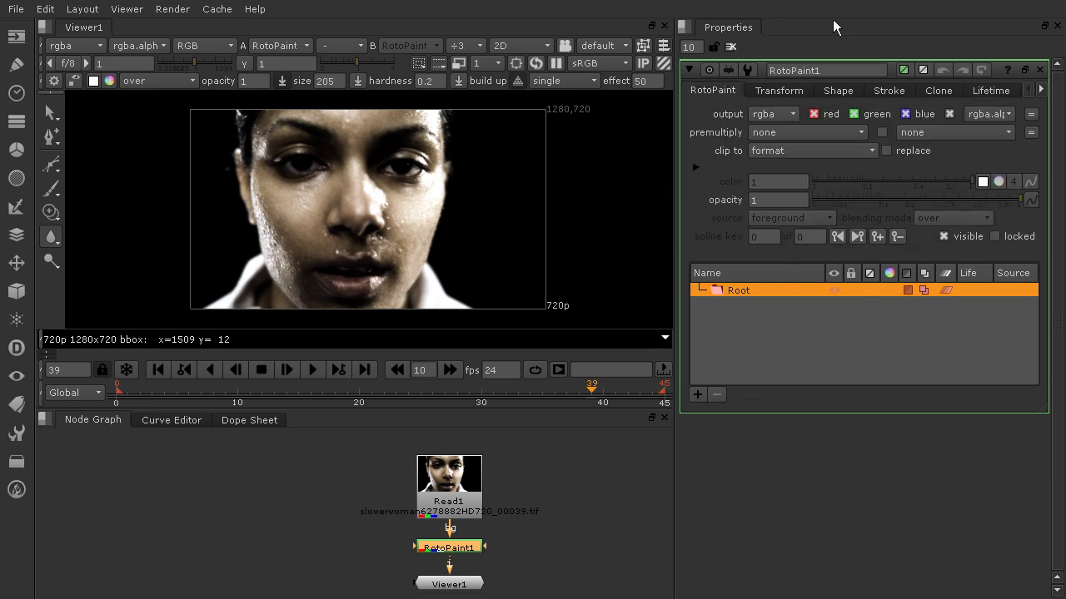